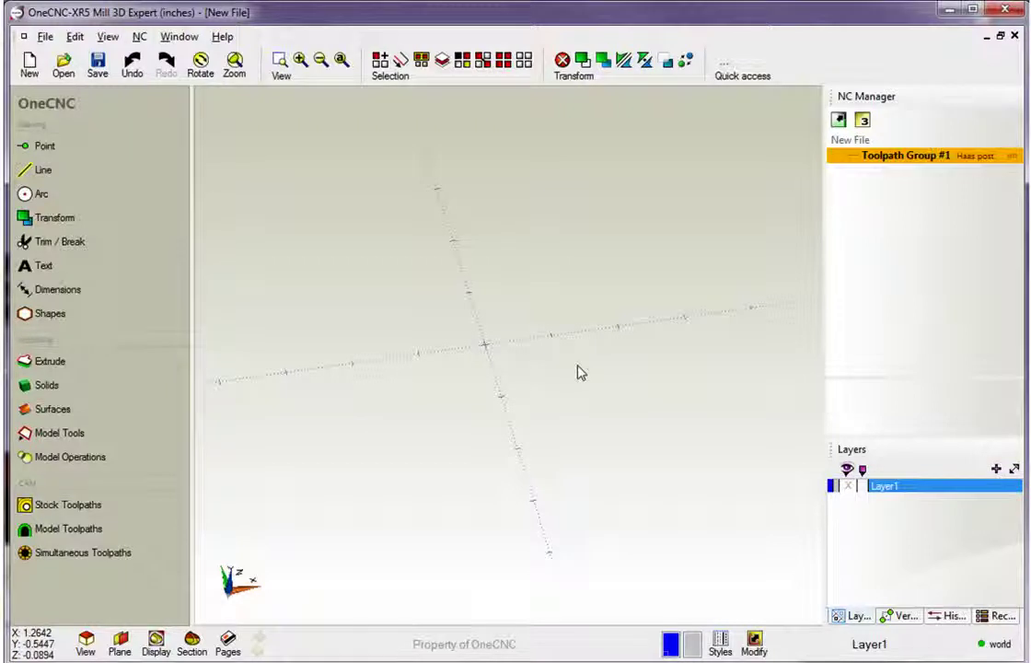
Preview the Point, Line and Arc/Circle tools, leaving Point creation active.
{"action": "middle_click_drag", "start_coordinate": [511, 368], "coordinate": [515, 370]}
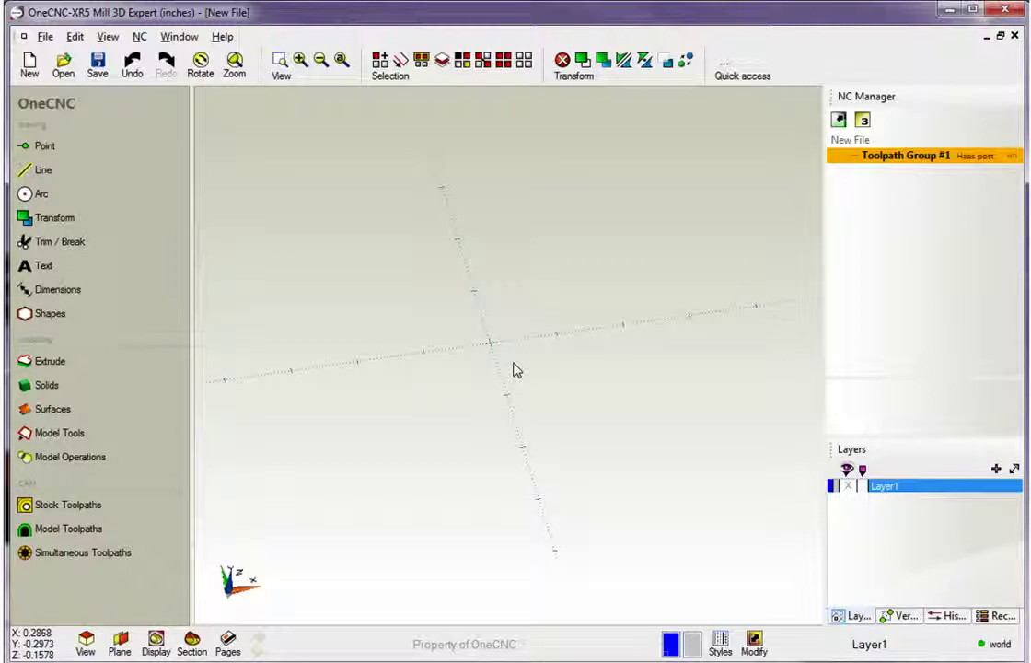
{"action": "left_click", "coordinate": [42, 147]}
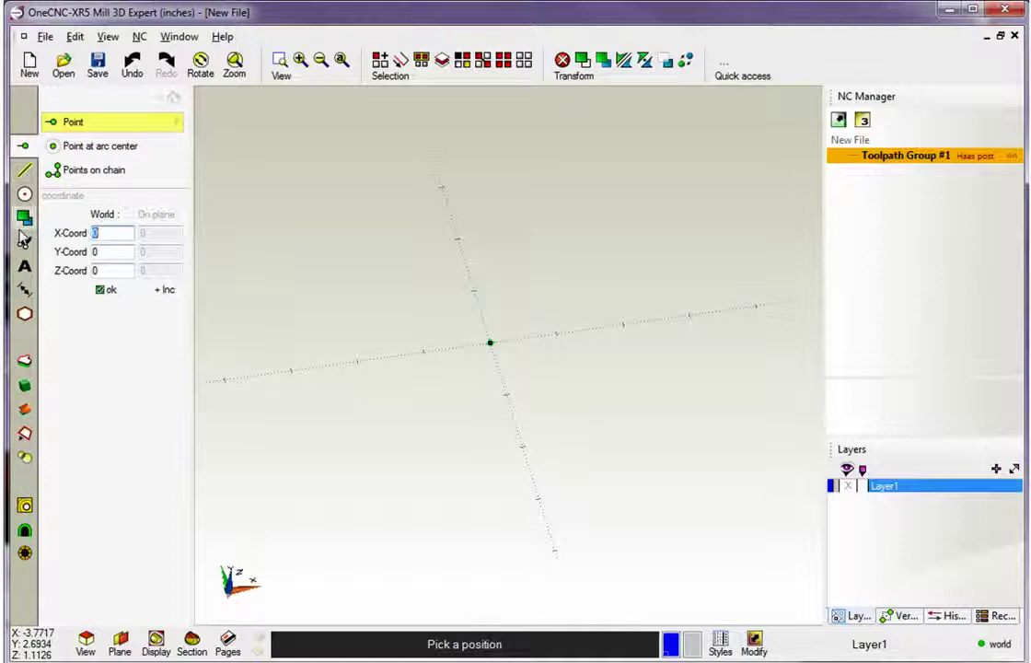
{"action": "left_click", "coordinate": [24, 172]}
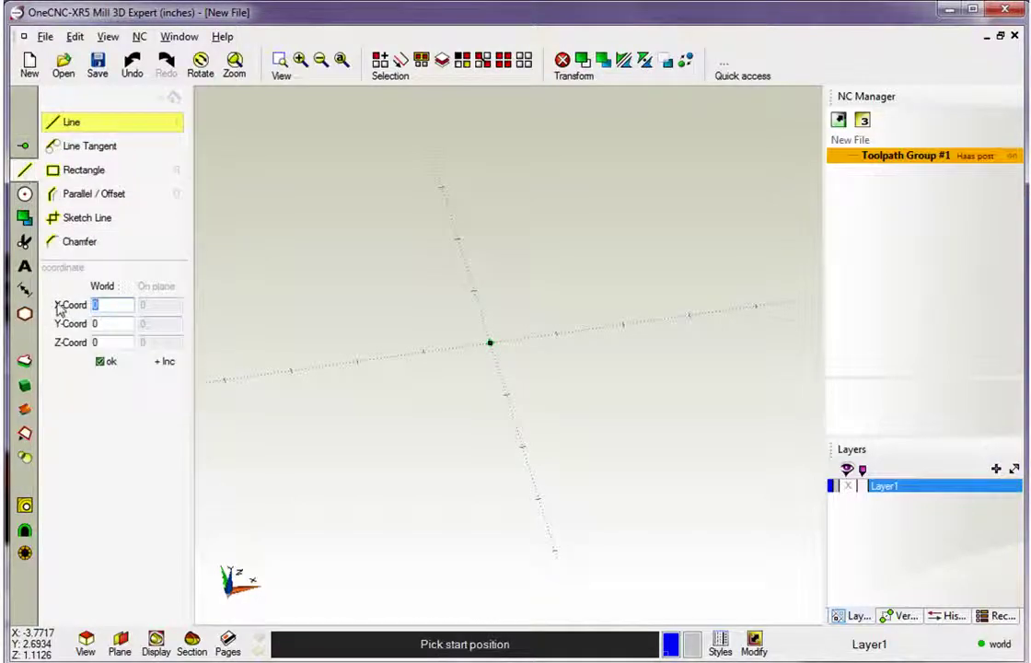
{"action": "left_click", "coordinate": [24, 193]}
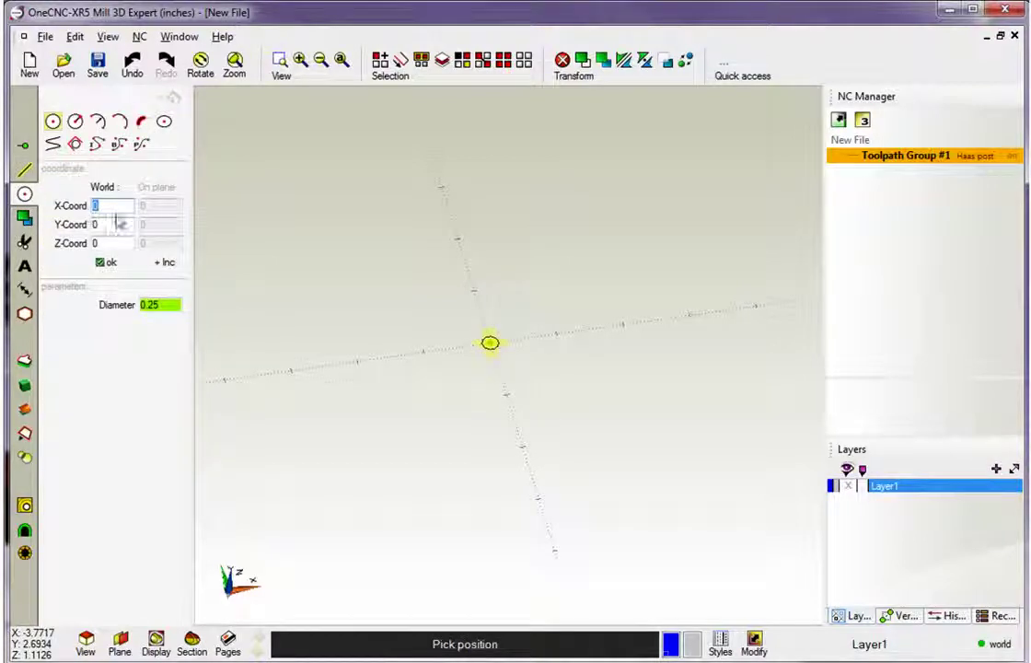
{"action": "left_click", "coordinate": [25, 149]}
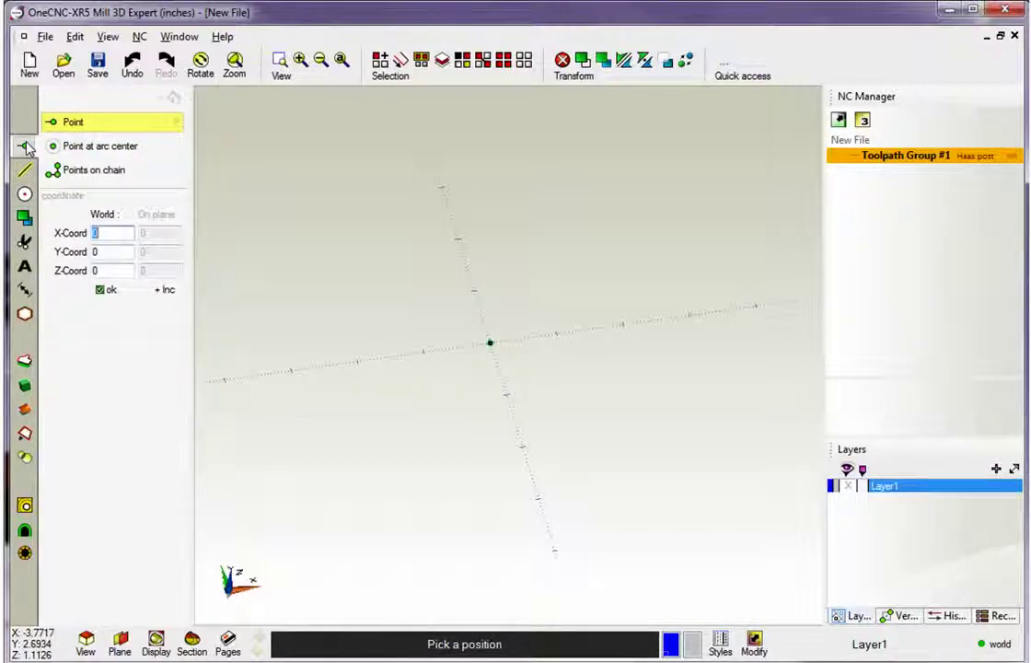
Place points at (1,1) and at the first corner (2,2) by coordinates.
{"action": "type", "text": "1"}
{"action": "left_click", "coordinate": [93, 252]}
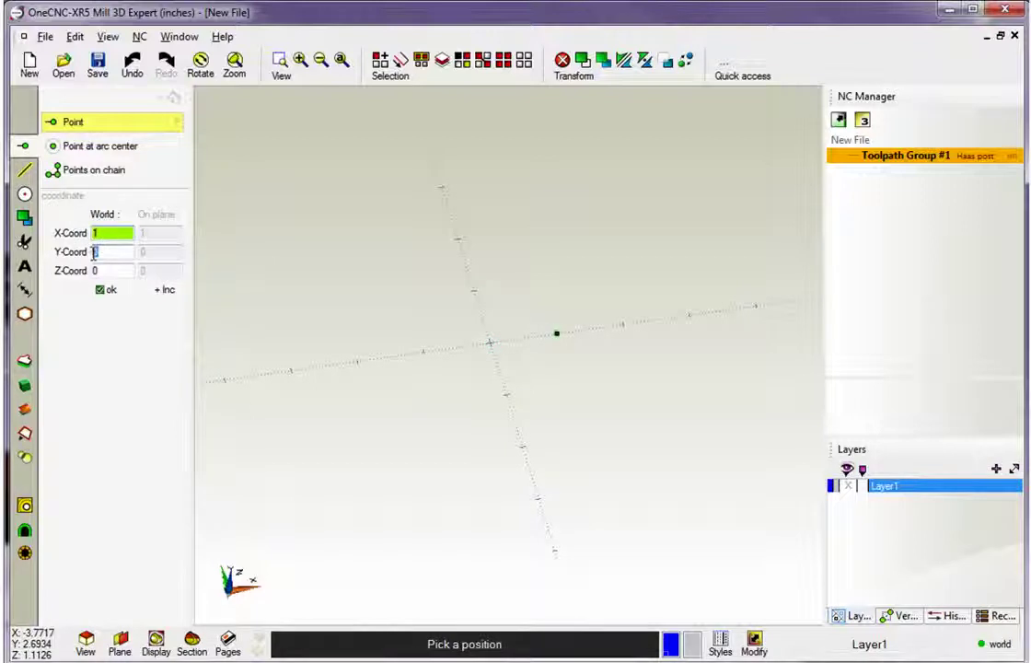
{"action": "type", "text": "1"}
{"action": "key", "text": "Tab"}
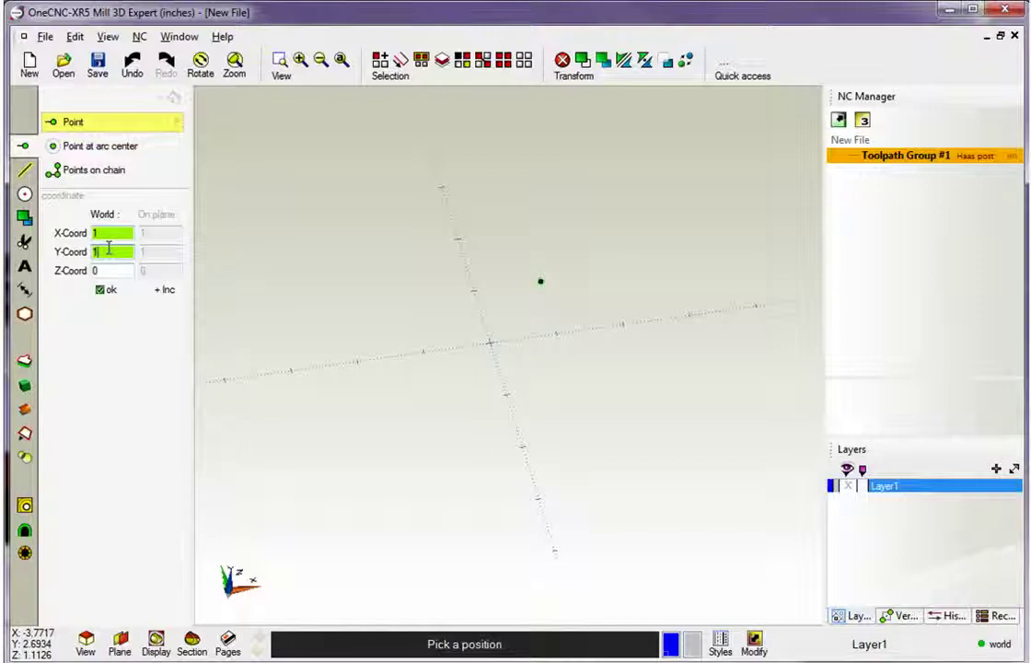
{"action": "key", "text": "Return"}
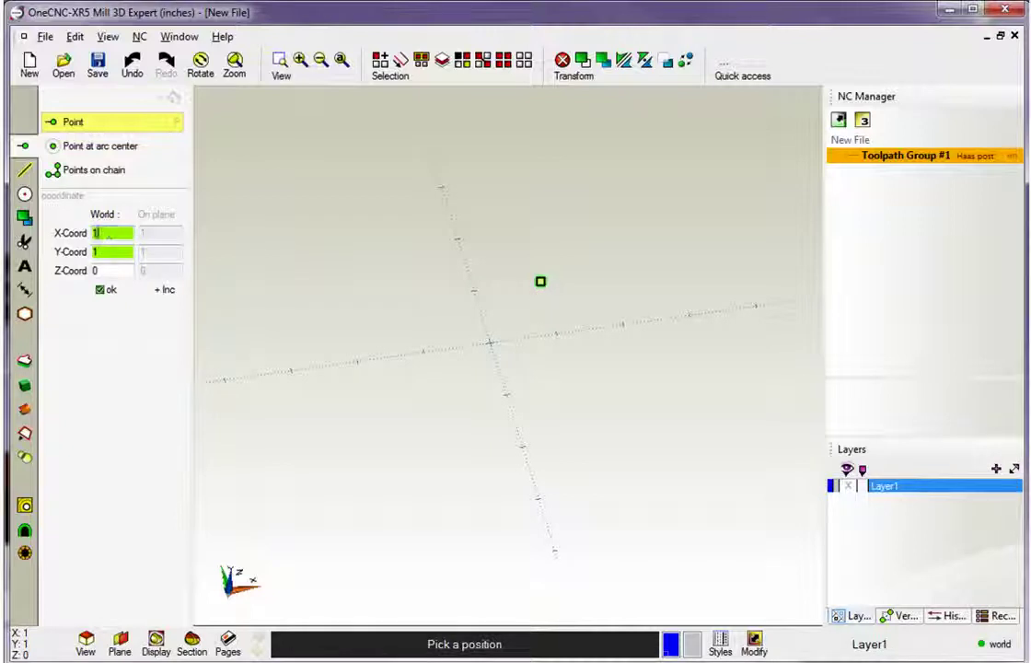
{"action": "type", "text": "2"}
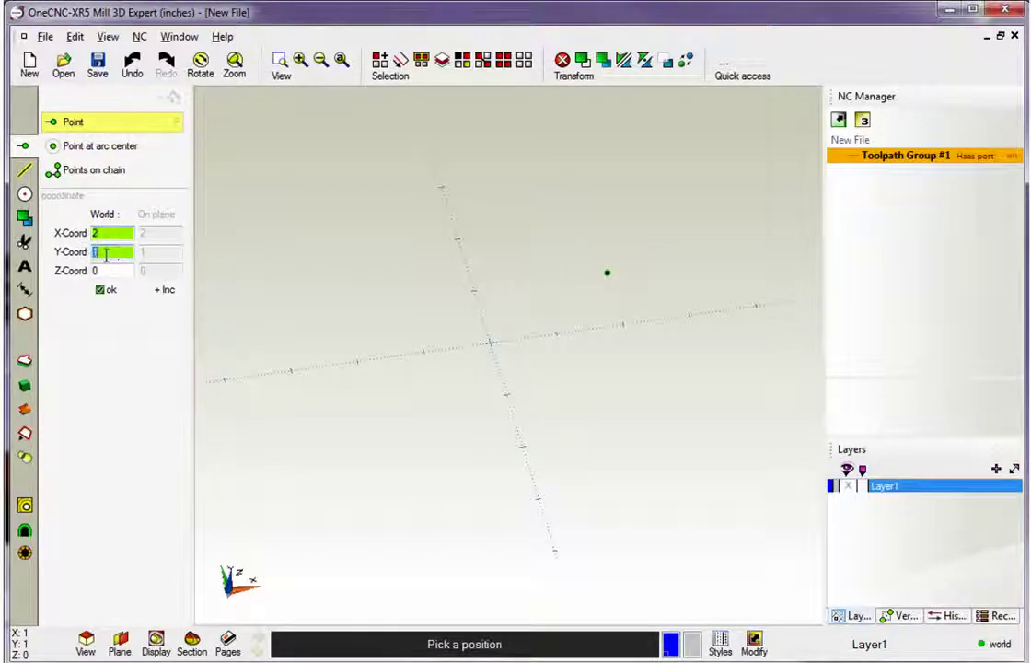
{"action": "type", "text": "2"}
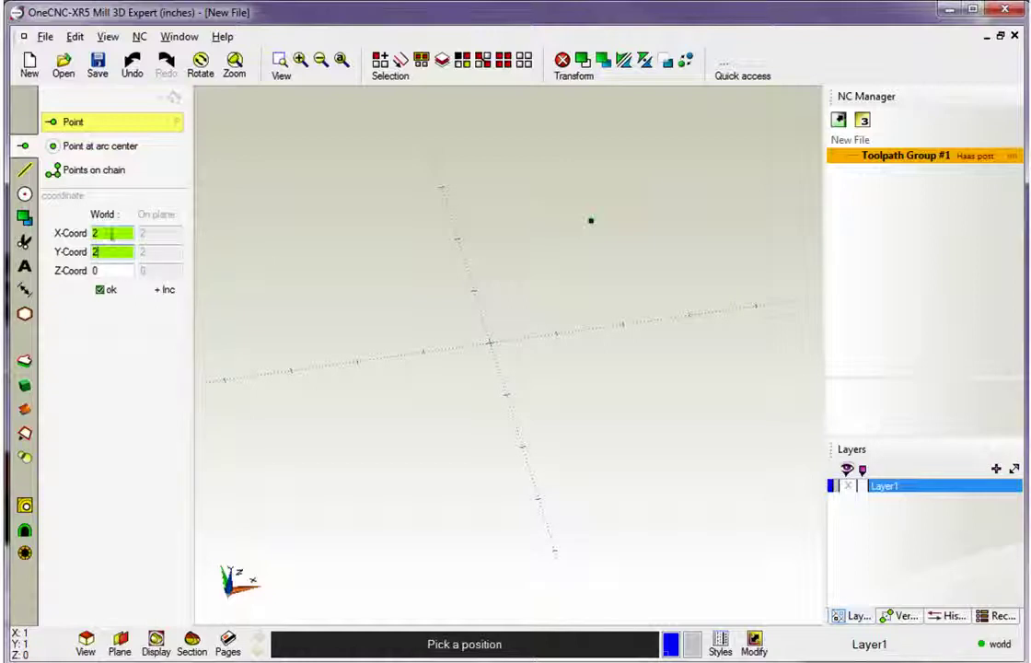
{"action": "left_click", "coordinate": [111, 236]}
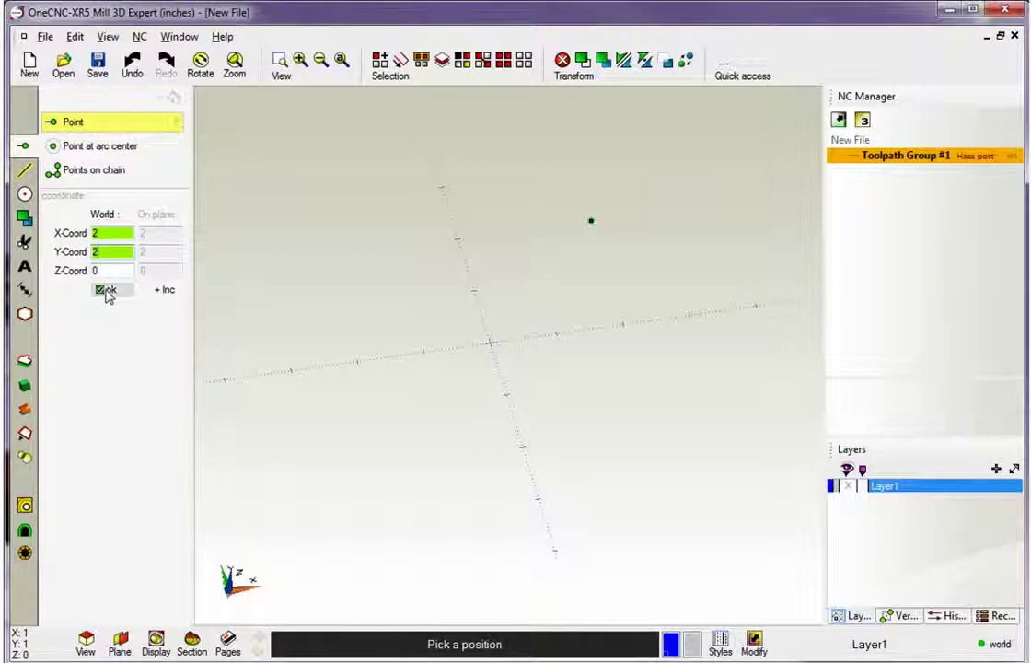
{"action": "left_click", "coordinate": [106, 293]}
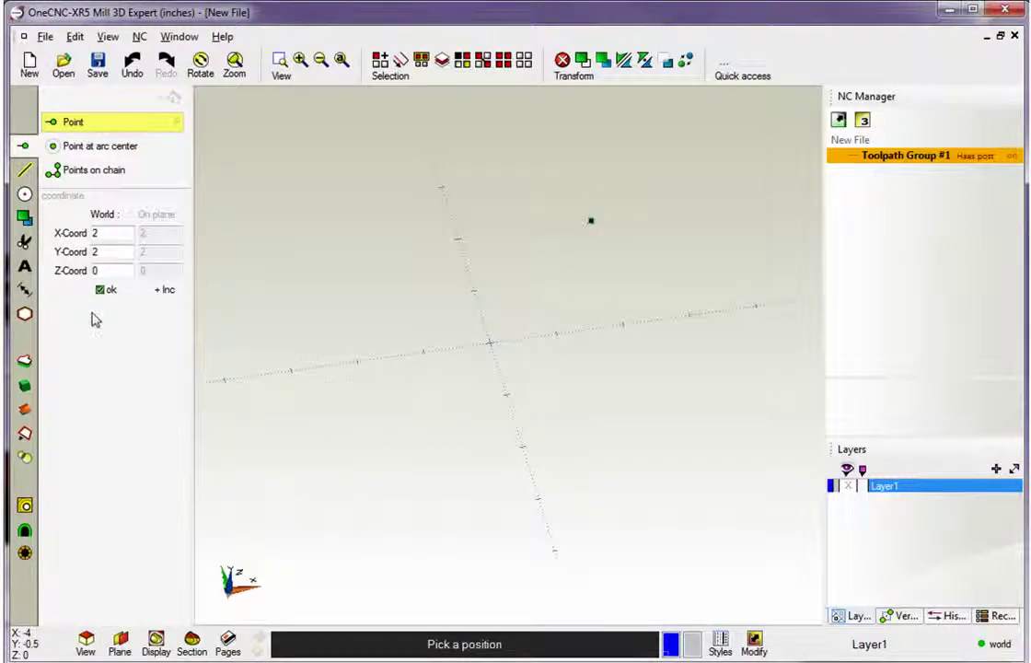
Place the remaining corner points at (-2,2), (-2,-2) and (2,-2).
{"action": "left_click", "coordinate": [99, 235]}
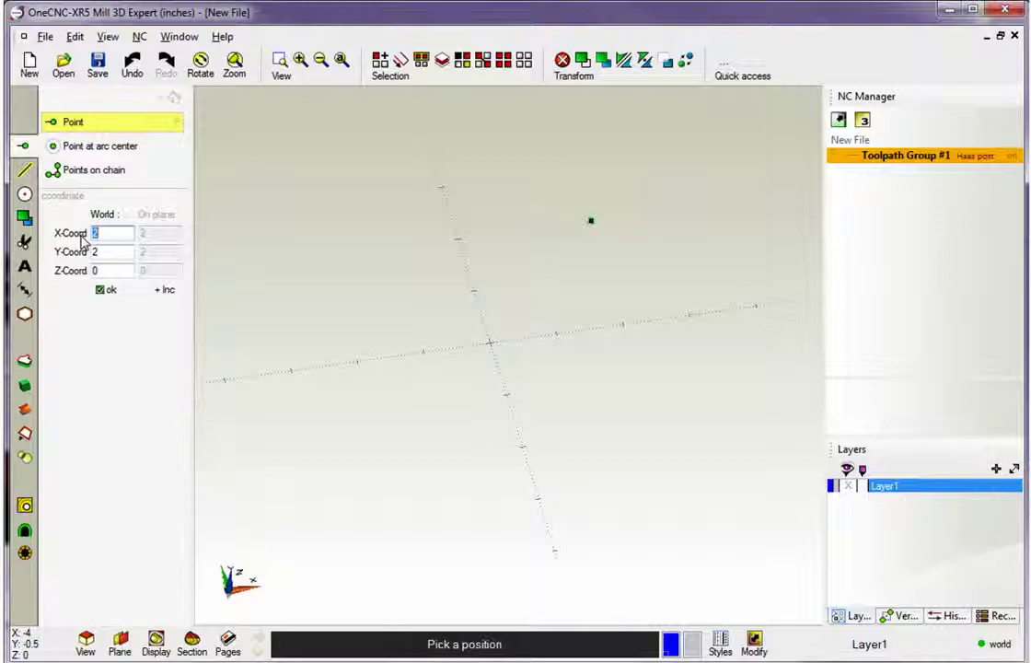
{"action": "type", "text": "-2"}
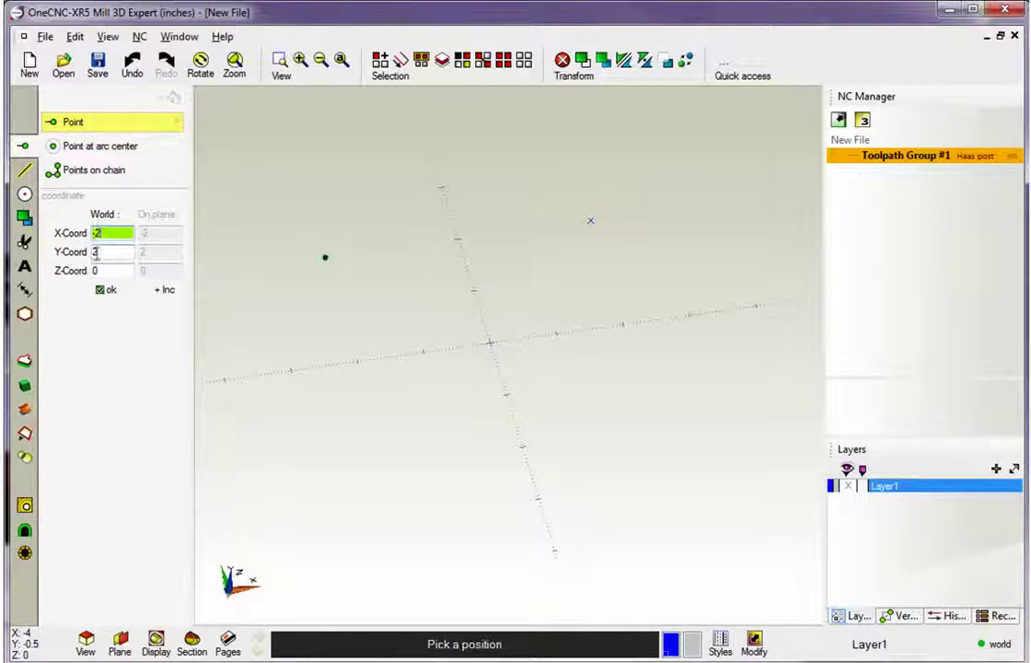
{"action": "left_click", "coordinate": [104, 292]}
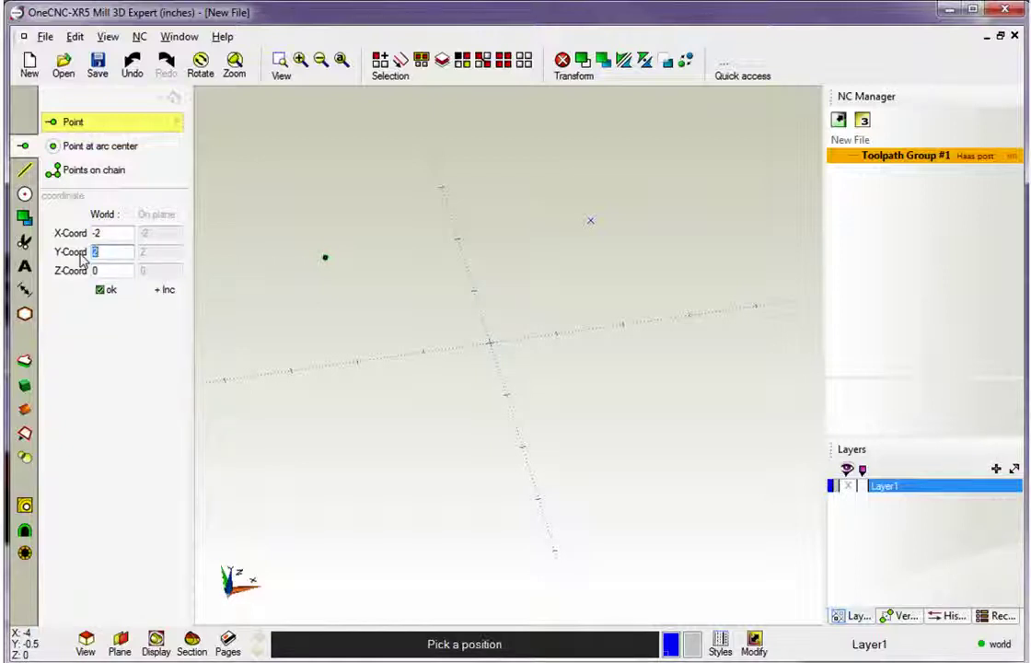
{"action": "type", "text": "-2"}
{"action": "left_click", "coordinate": [103, 291]}
{"action": "left_click", "coordinate": [114, 232]}
{"action": "type", "text": "2"}
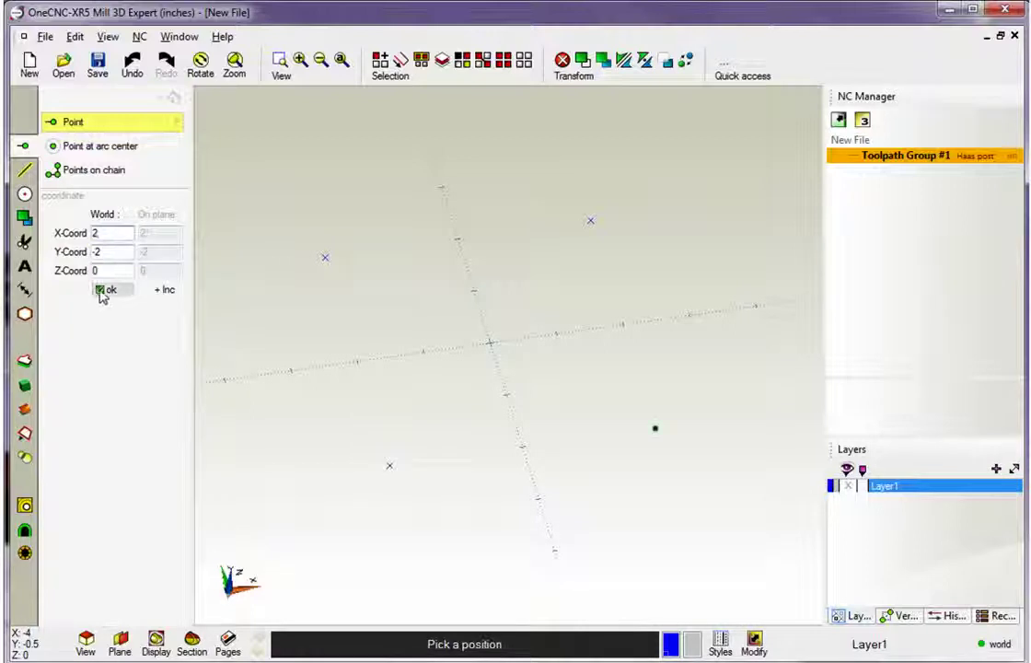
{"action": "left_click", "coordinate": [101, 291]}
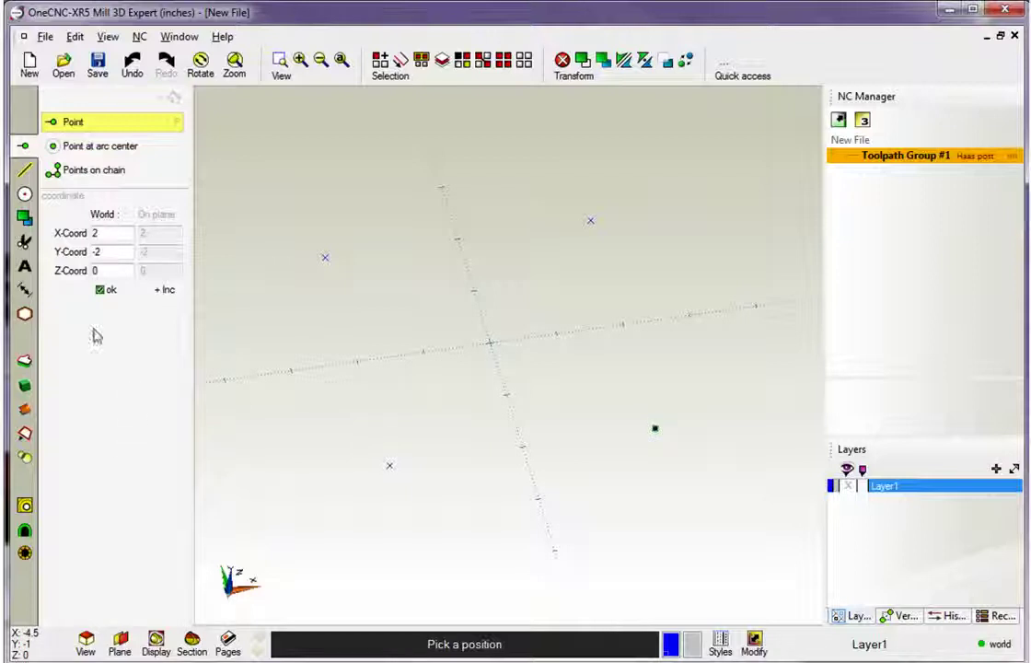
Set the circle diameter to 0.375 and place a circle centred at (0.75, 0.75).
{"action": "left_click", "coordinate": [24, 193]}
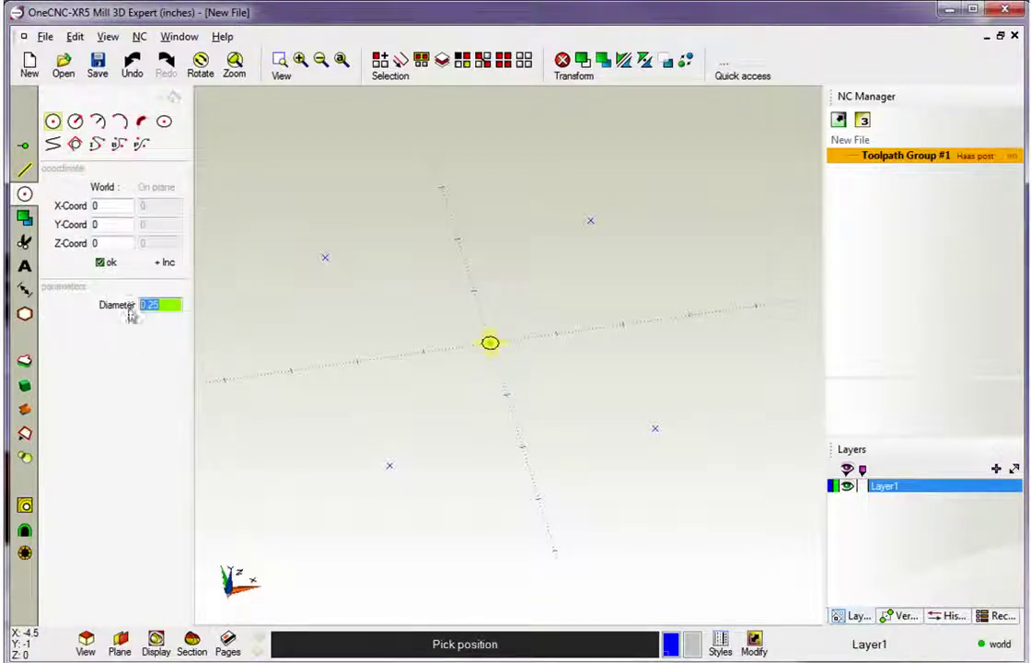
{"action": "key", "text": "BackSpace"}
{"action": "type", "text": ".375"}
{"action": "key", "text": "Return"}
{"action": "double_click", "coordinate": [111, 206]}
{"action": "type", "text": ".75"}
{"action": "key", "text": "Return"}
{"action": "double_click", "coordinate": [94, 225]}
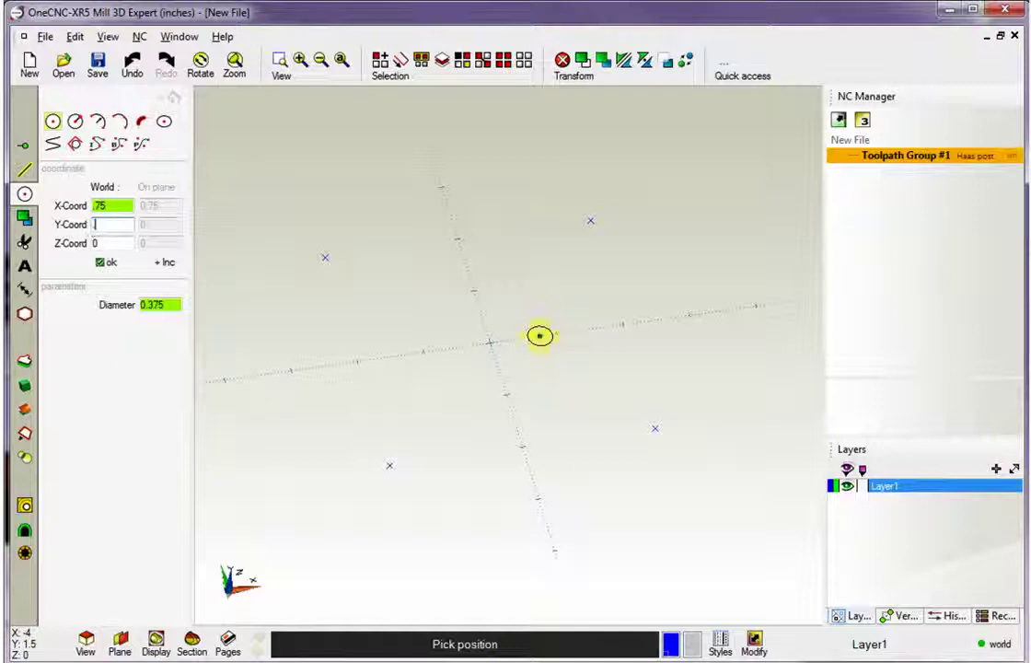
{"action": "type", "text": ".75"}
{"action": "key", "text": "Return"}
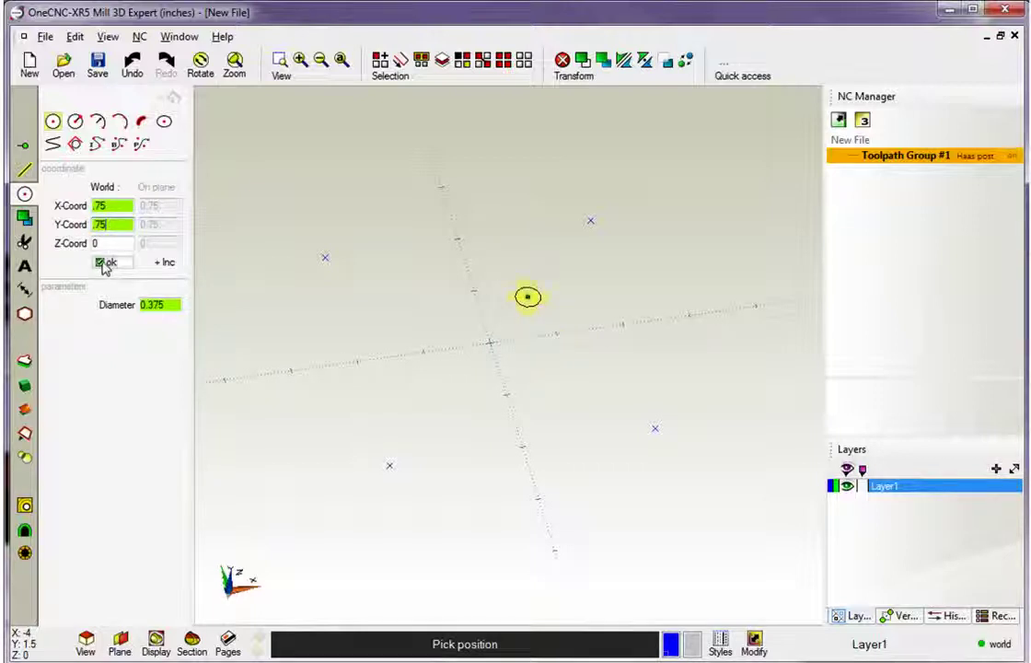
{"action": "left_click", "coordinate": [103, 264]}
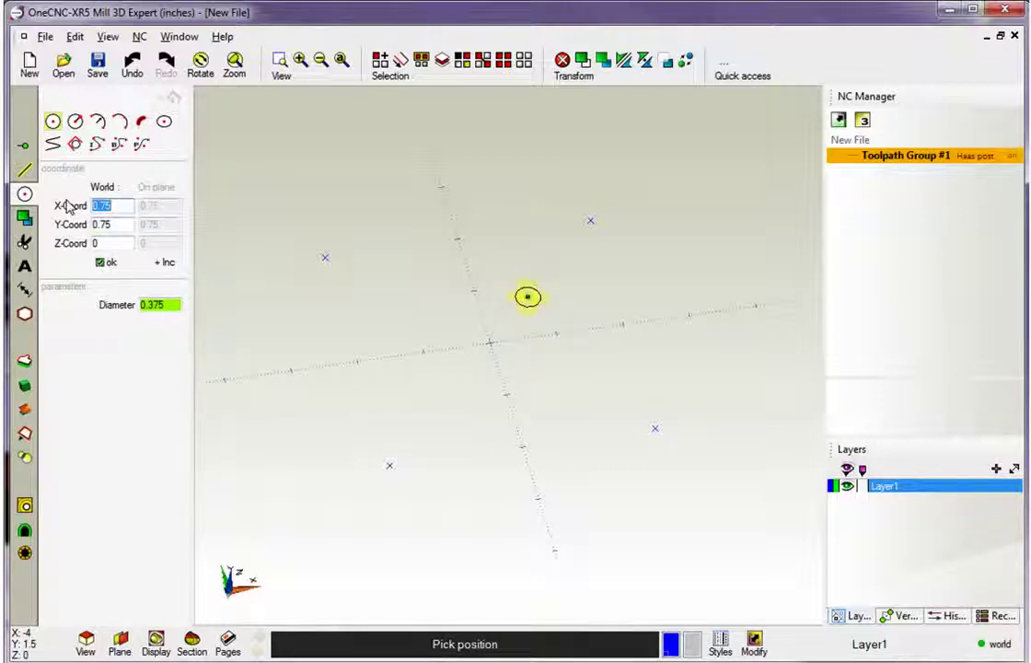
Add 0.375 circles centred at (-0.75, -0.75) and (0.75, -0.75).
{"action": "type", "text": "-.75"}
{"action": "left_click", "coordinate": [113, 225]}
{"action": "type", "text": "-0"}
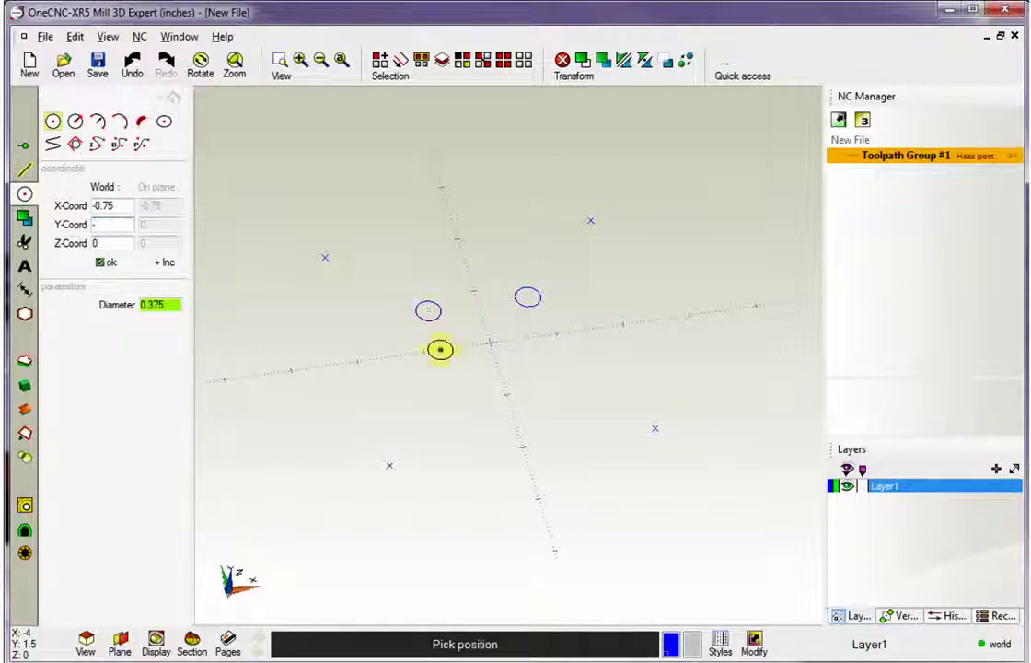
{"action": "type", "text": ".75"}
{"action": "left_click", "coordinate": [109, 238]}
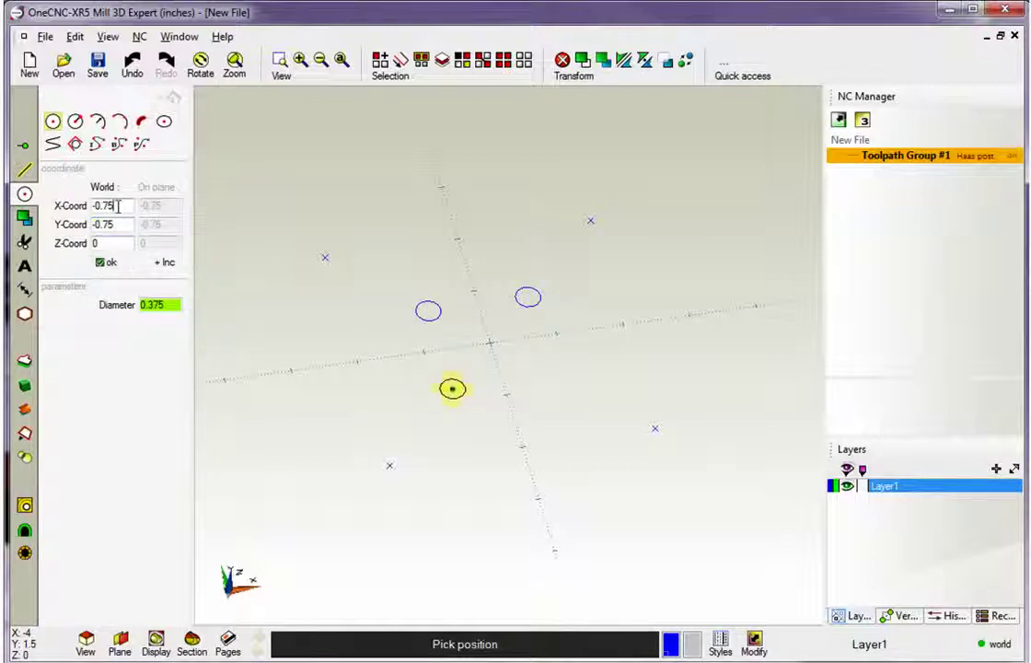
{"action": "left_click", "coordinate": [106, 206]}
{"action": "key", "text": "Return"}
{"action": "type", "text": ".75"}
{"action": "left_click", "coordinate": [100, 264]}
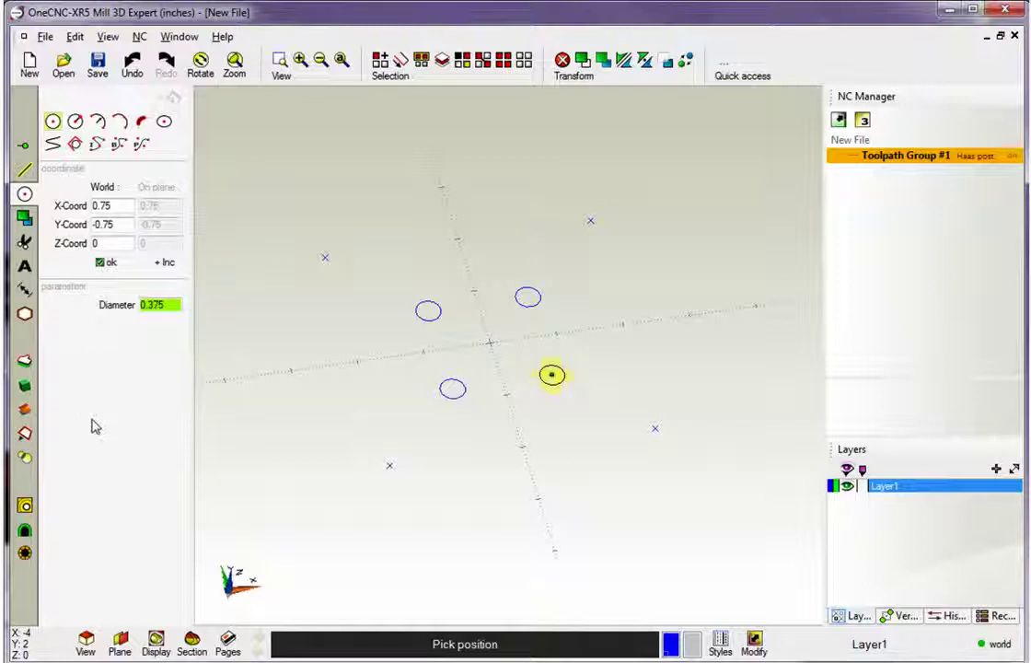
Place a circle at the origin raised to Z 1, then orbit to a low angle.
{"action": "double_click", "coordinate": [119, 206]}
{"action": "type", "text": "0"}
{"action": "double_click", "coordinate": [117, 225]}
{"action": "type", "text": "0"}
{"action": "key", "text": "Tab"}
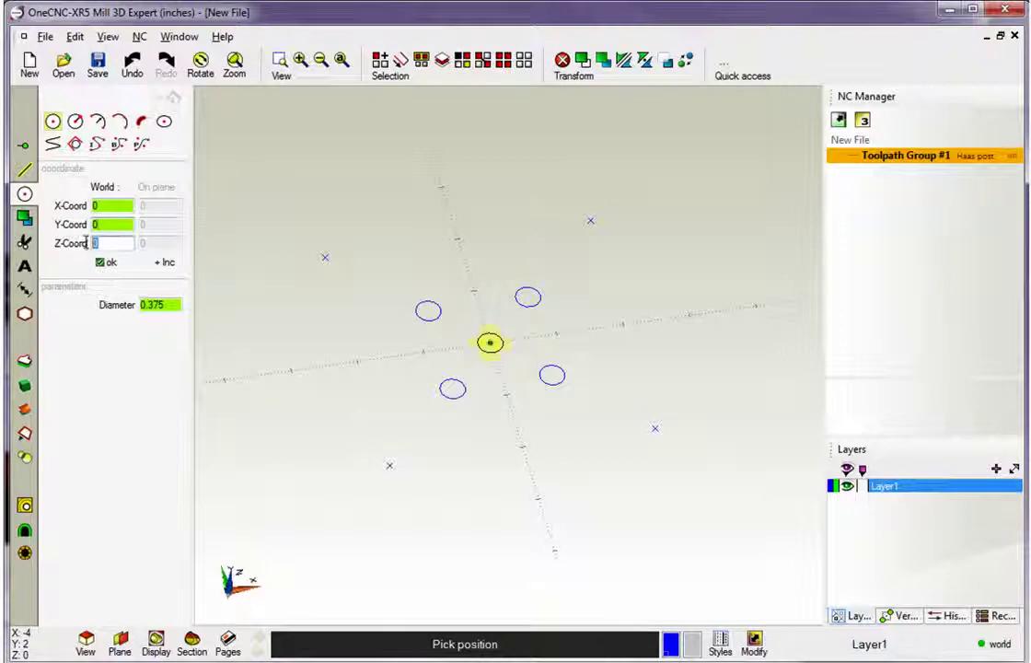
{"action": "type", "text": "1"}
{"action": "left_click", "coordinate": [101, 265]}
{"action": "mouse_move", "coordinate": [395, 375]}
{"action": "middle_mouse_down"}
{"action": "mouse_move", "coordinate": [340, 276]}
{"action": "mouse_move", "coordinate": [405, 350]}
{"action": "mouse_move", "coordinate": [338, 350]}
{"action": "mouse_move", "coordinate": [387, 361]}
{"action": "mouse_move", "coordinate": [372, 378]}
{"action": "mouse_move", "coordinate": [361, 336]}
{"action": "mouse_move", "coordinate": [391, 398]}
{"action": "middle_mouse_up"}
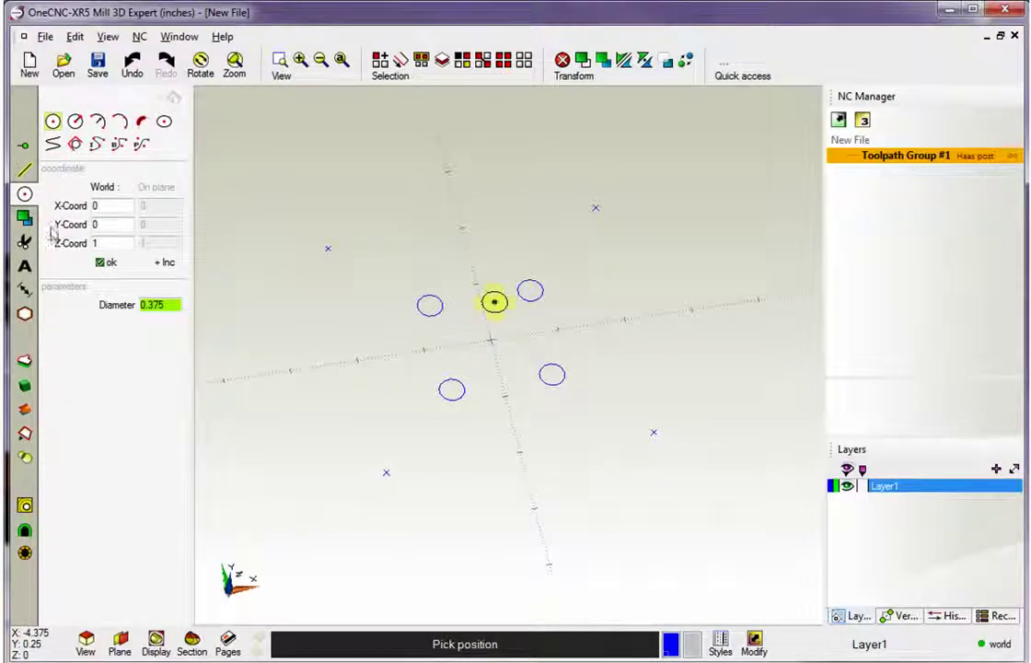
Start the square at corner (2,2) and draw the top edge to (-2,2).
{"action": "left_click", "coordinate": [24, 171]}
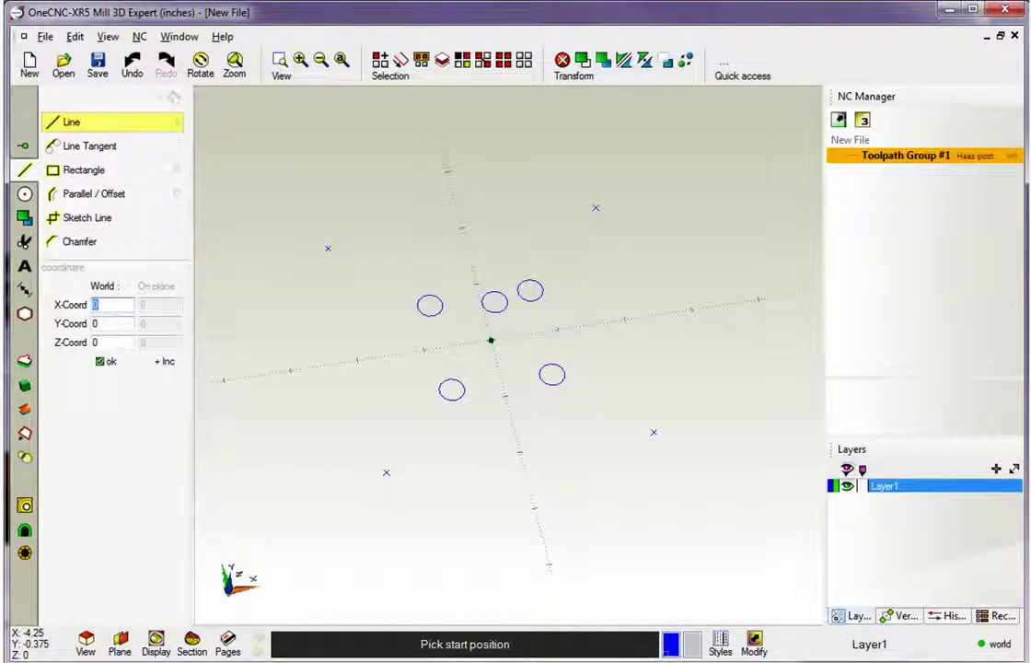
{"action": "type", "text": "2"}
{"action": "key", "text": "Tab"}
{"action": "type", "text": "2"}
{"action": "key", "text": "Tab"}
{"action": "left_click", "coordinate": [102, 361]}
{"action": "type", "text": "-2"}
{"action": "left_click", "coordinate": [103, 361]}
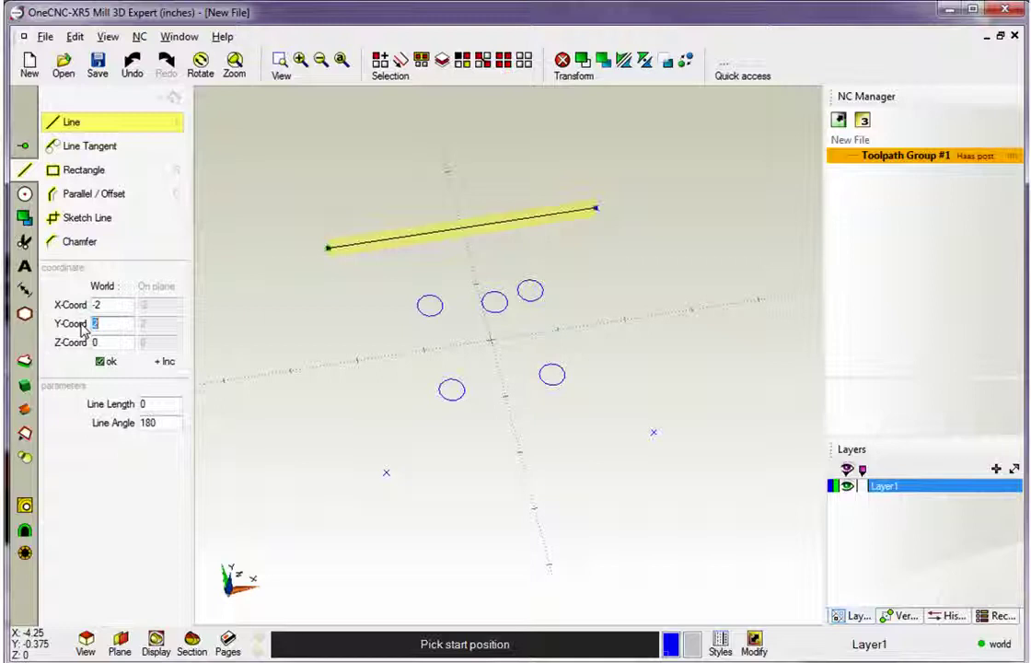
Draw edges through (-2,-2) and (2,-2), closing the square back at (2,2).
{"action": "type", "text": "-2"}
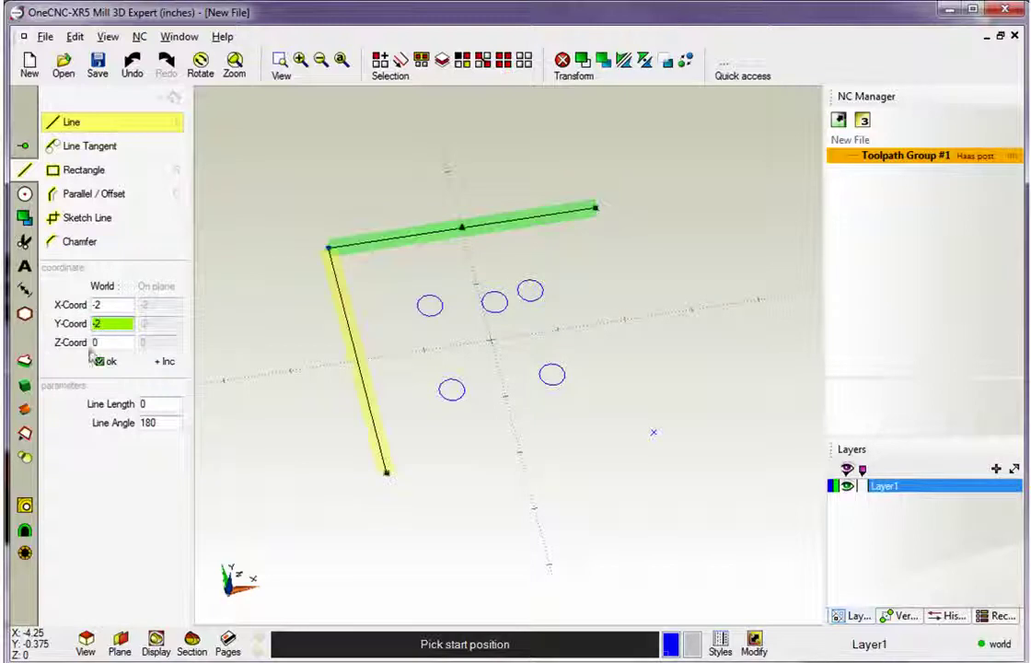
{"action": "left_click", "coordinate": [99, 361]}
{"action": "type", "text": "2"}
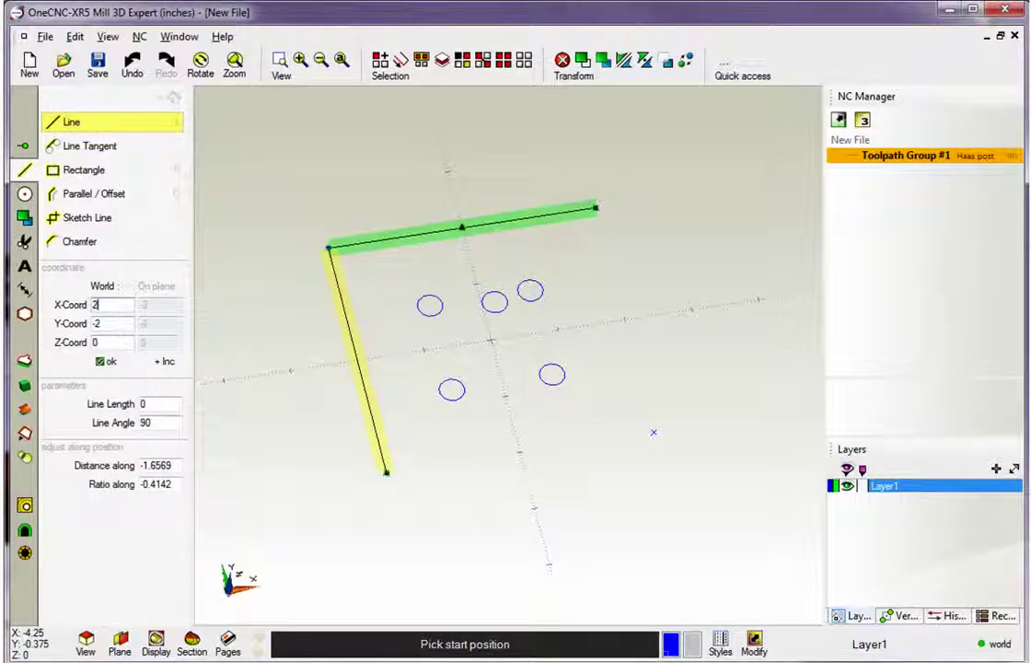
{"action": "left_click", "coordinate": [101, 362]}
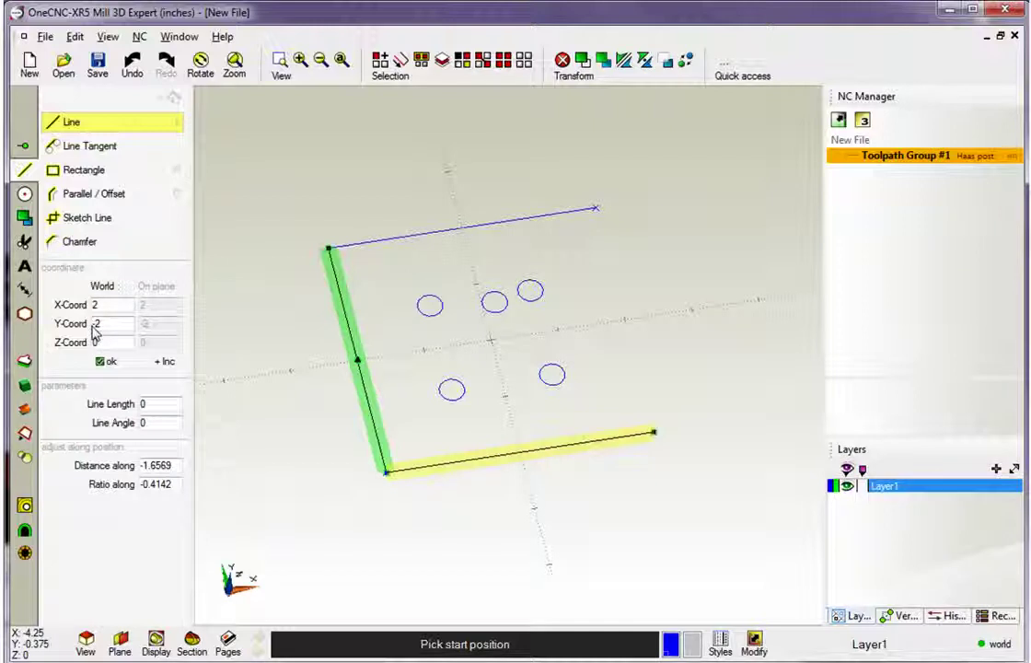
{"action": "key", "text": "Return"}
{"action": "left_click", "coordinate": [597, 210]}
{"action": "key", "text": "Escape"}
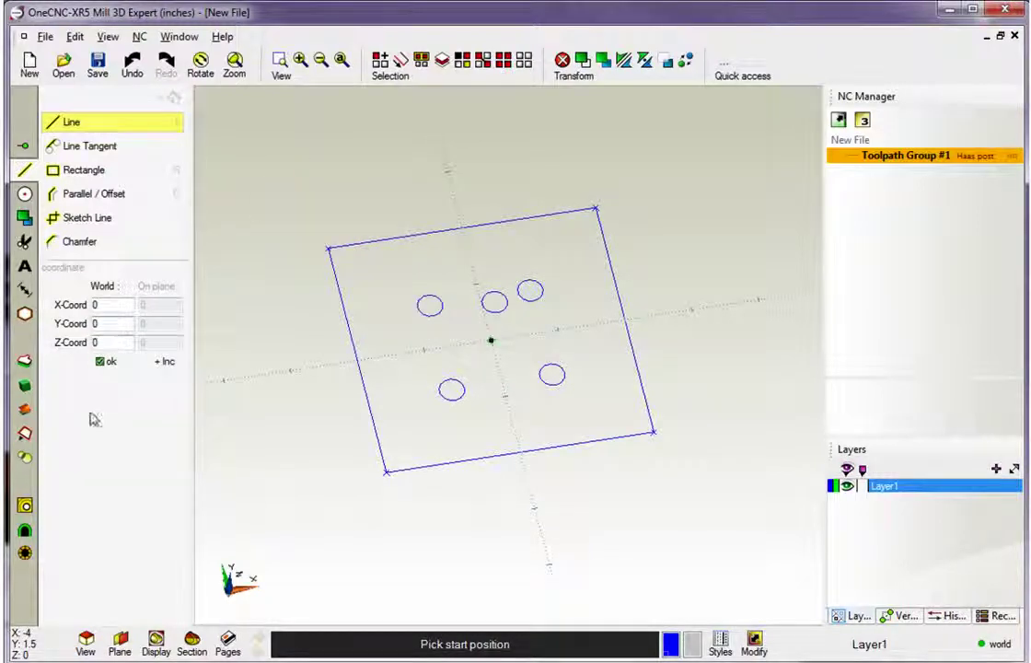
Draw the top outer line from (3,3) to (-3,3), joined to the square's top-left corner.
{"action": "double_click", "coordinate": [106, 304]}
{"action": "type", "text": "3"}
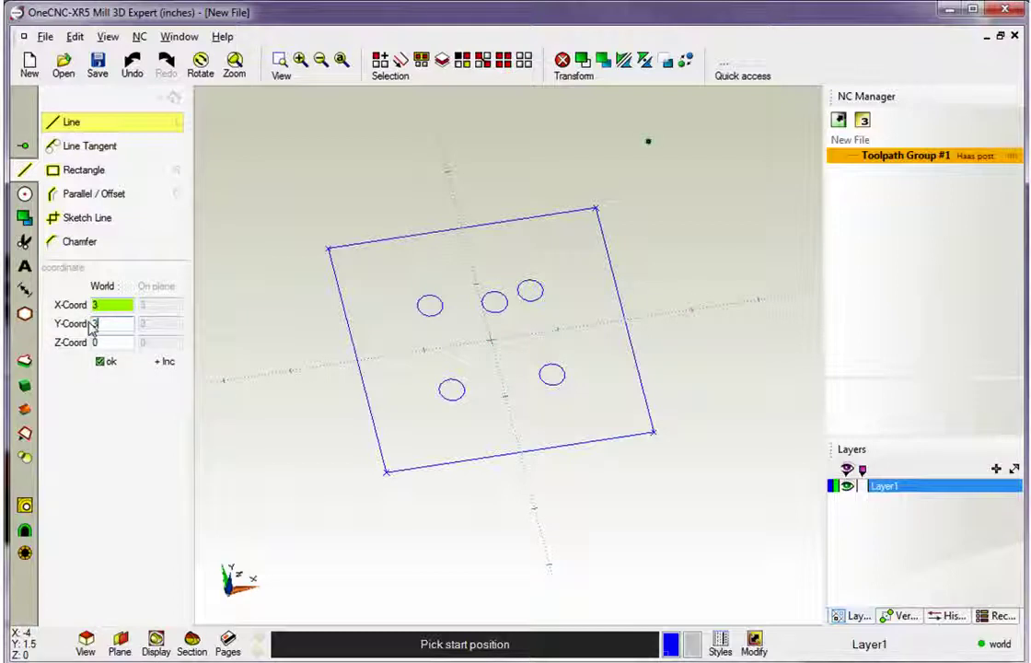
{"action": "left_click", "coordinate": [101, 361]}
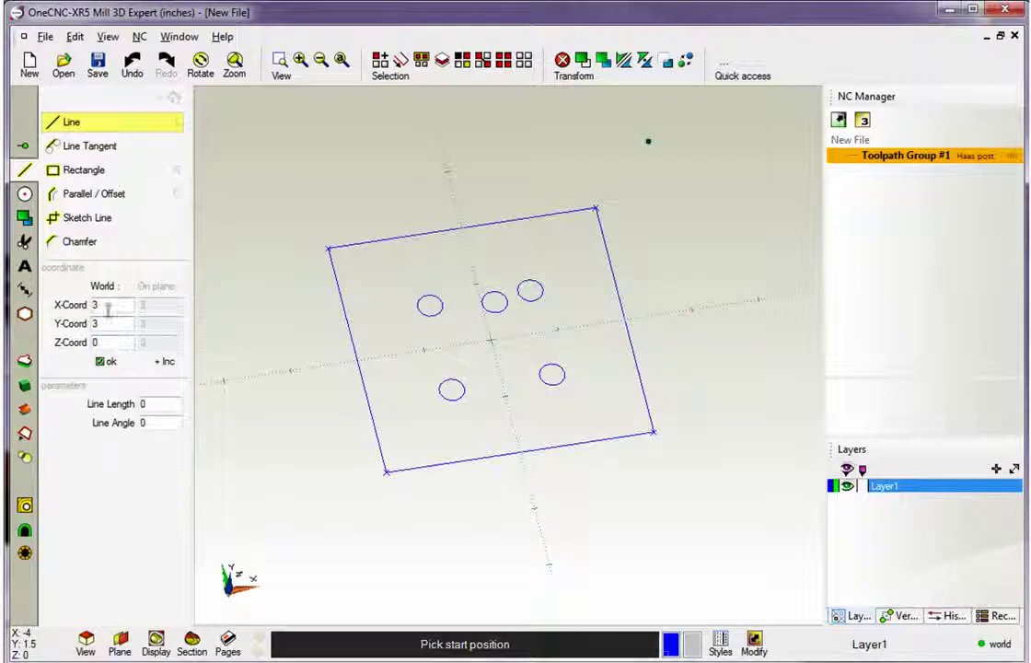
{"action": "left_click_drag", "start_coordinate": [108, 309], "coordinate": [88, 305]}
{"action": "type", "text": "-3"}
{"action": "left_click", "coordinate": [101, 362]}
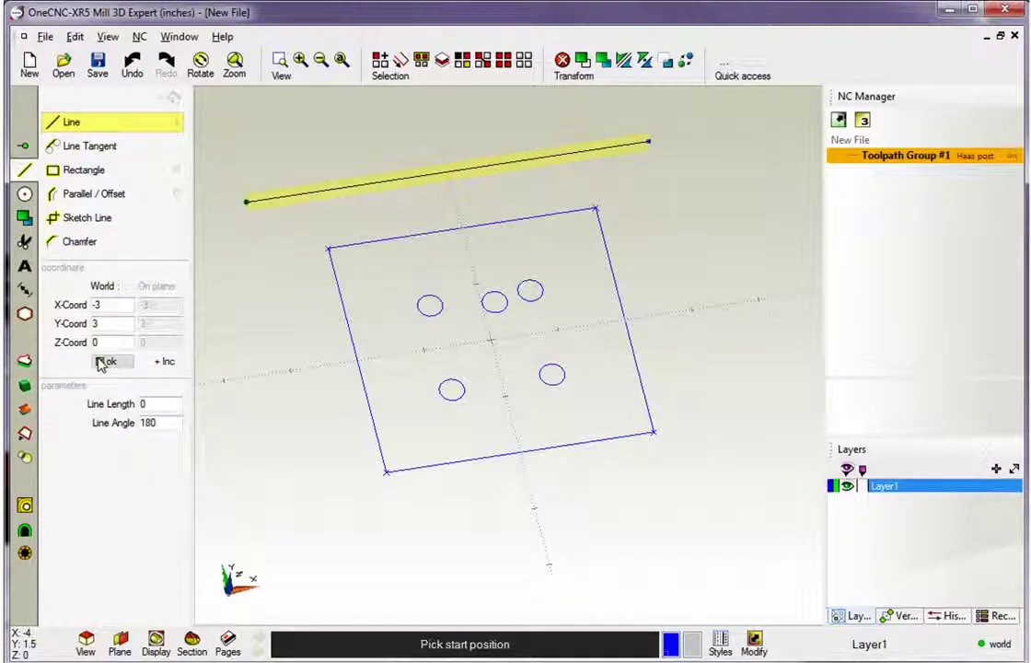
{"action": "left_click", "coordinate": [329, 247]}
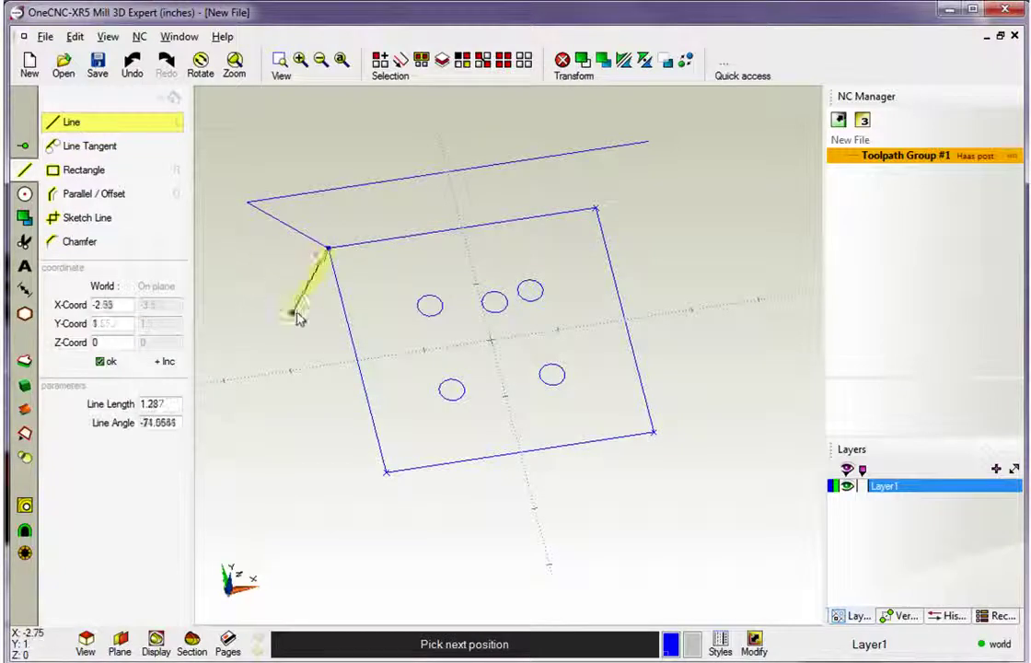
{"action": "key", "text": "Escape"}
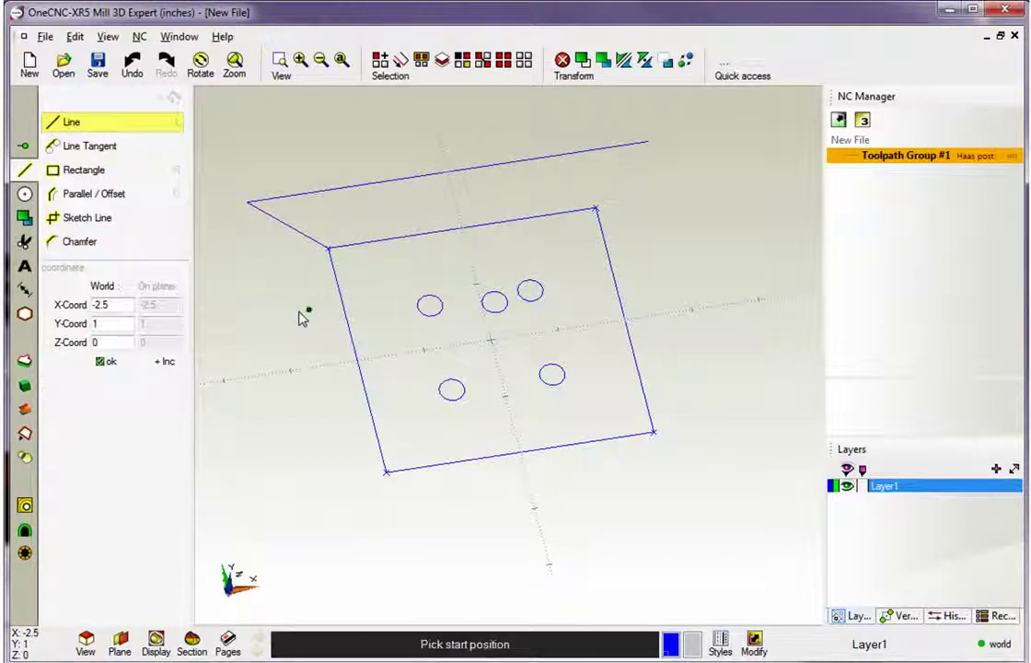
Draw from the lower-left corner to (-3,-3), across to (3,-3), then to the lower-right corner.
{"action": "left_click", "coordinate": [387, 475]}
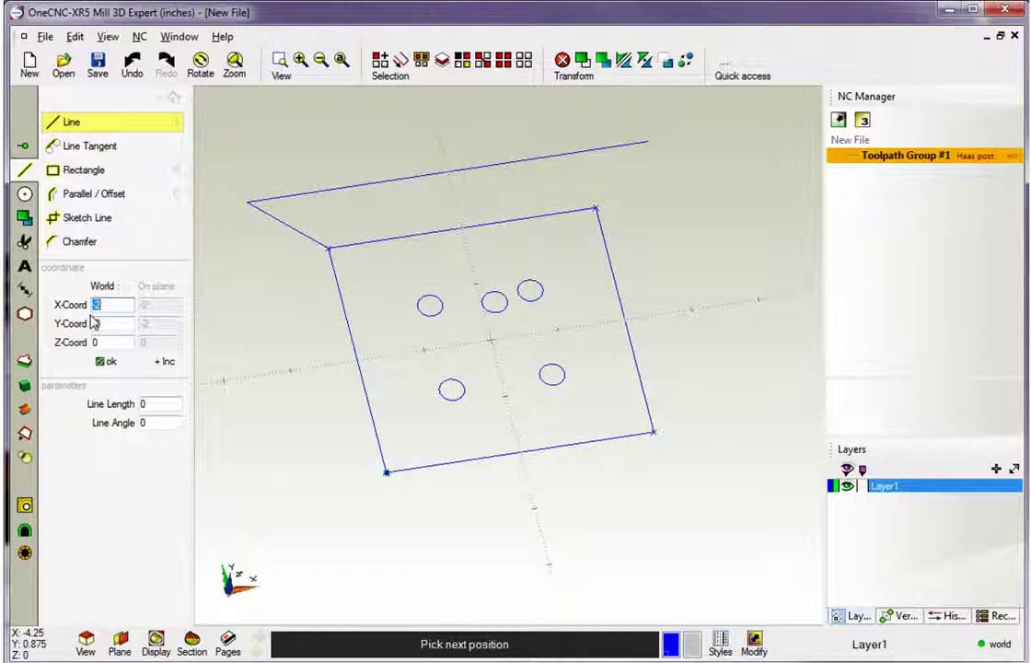
{"action": "type", "text": "-3"}
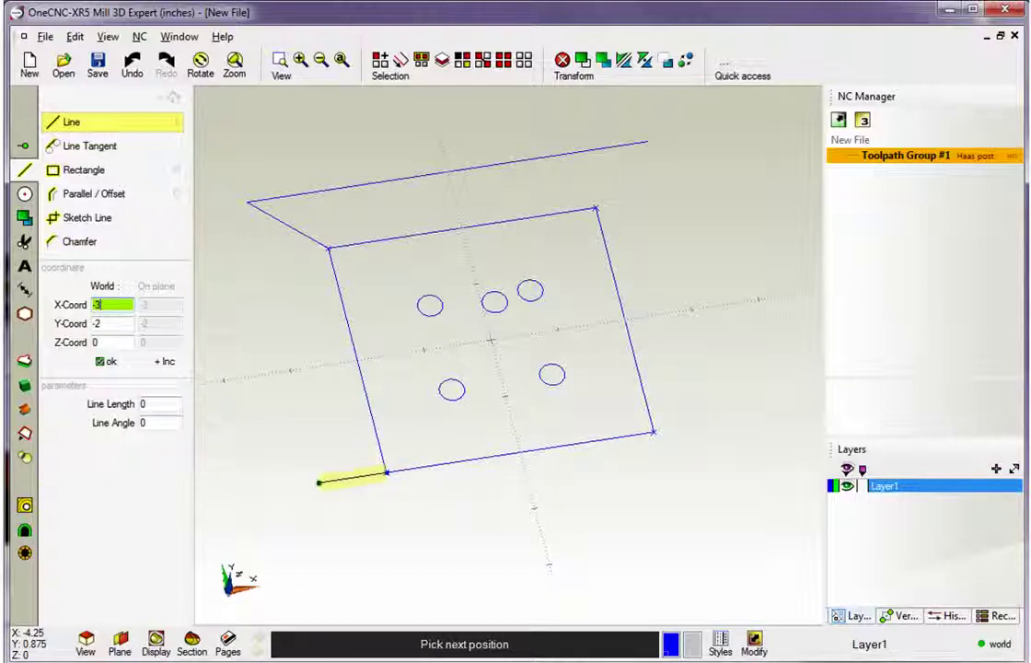
{"action": "type", "text": "-3"}
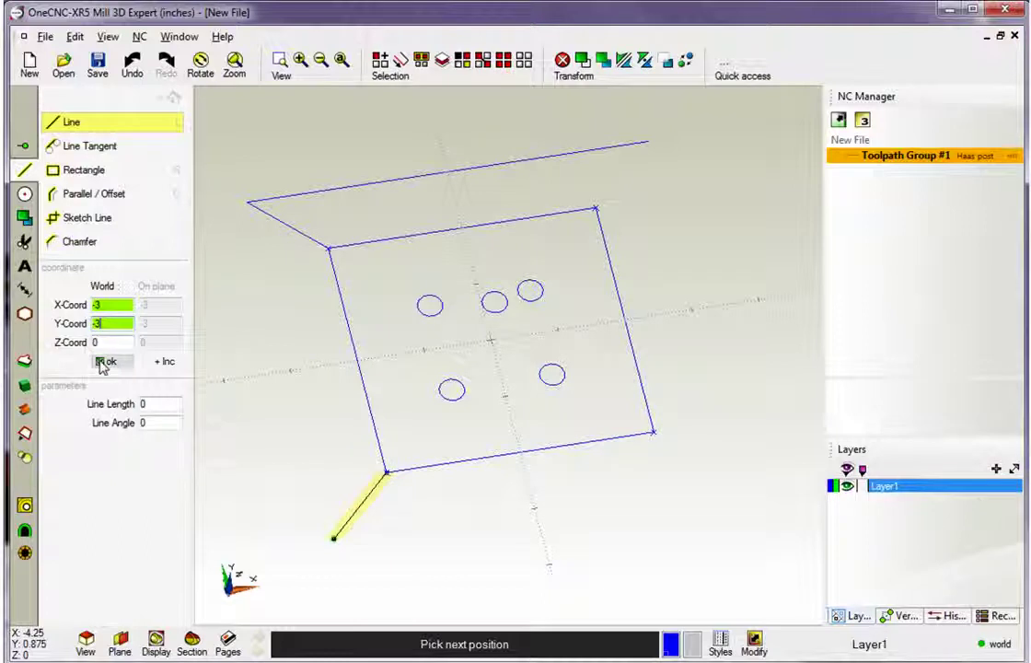
{"action": "left_click", "coordinate": [104, 363]}
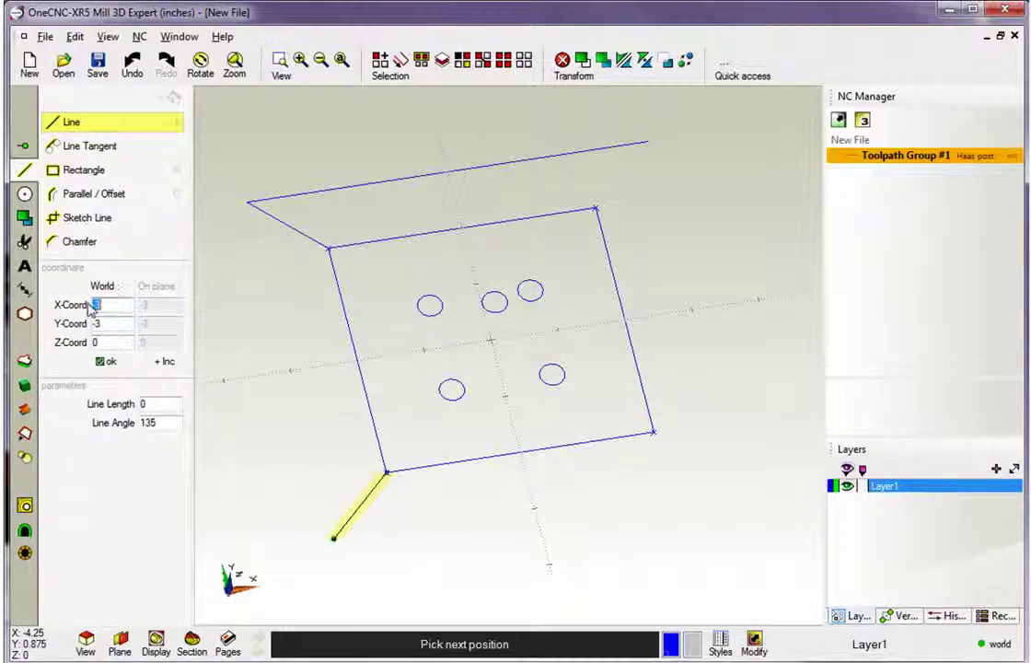
{"action": "type", "text": "3"}
{"action": "left_click", "coordinate": [103, 363]}
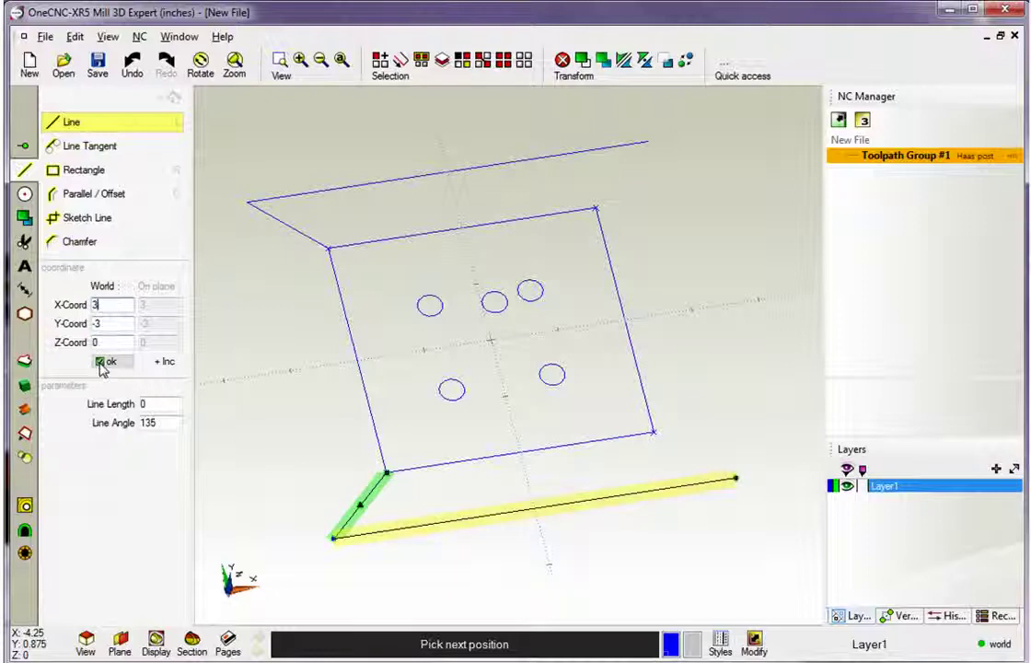
{"action": "left_click", "coordinate": [103, 363]}
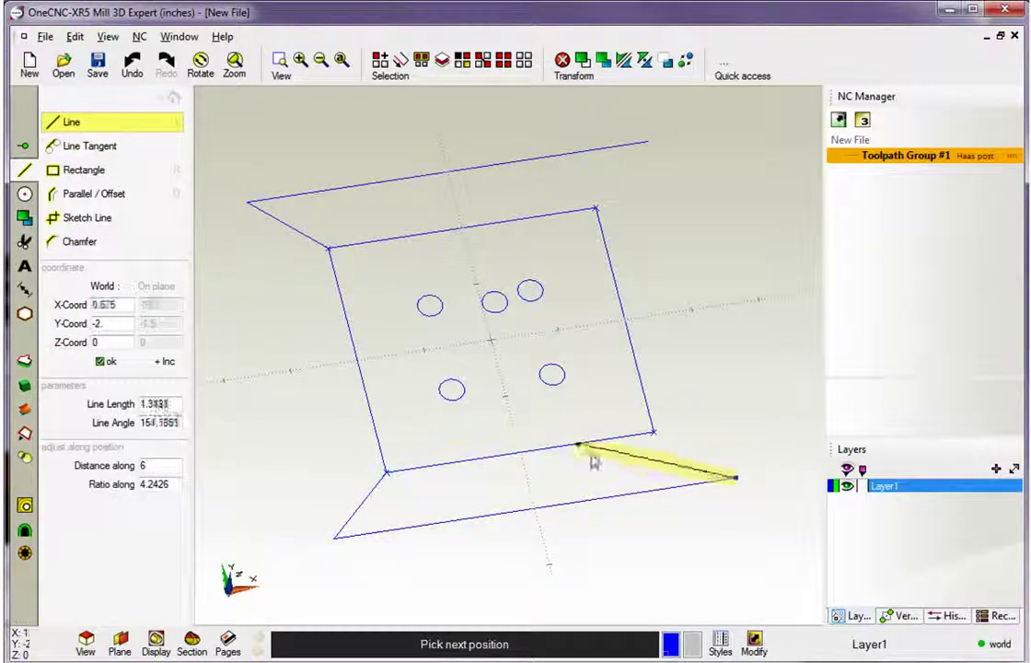
{"action": "left_click", "coordinate": [654, 434]}
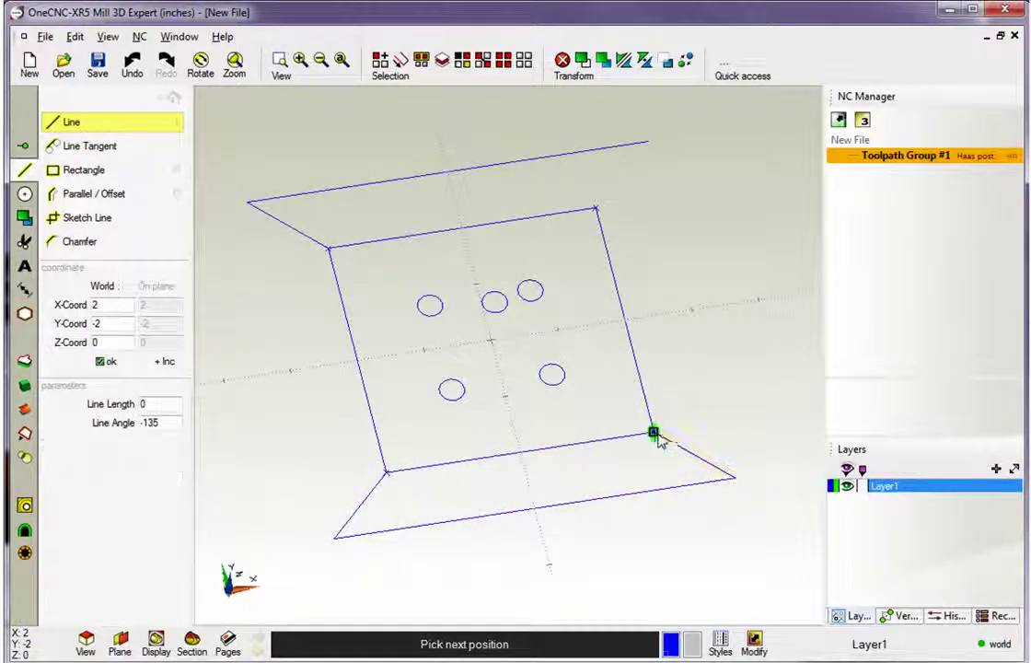
{"action": "right_click", "coordinate": [699, 396]}
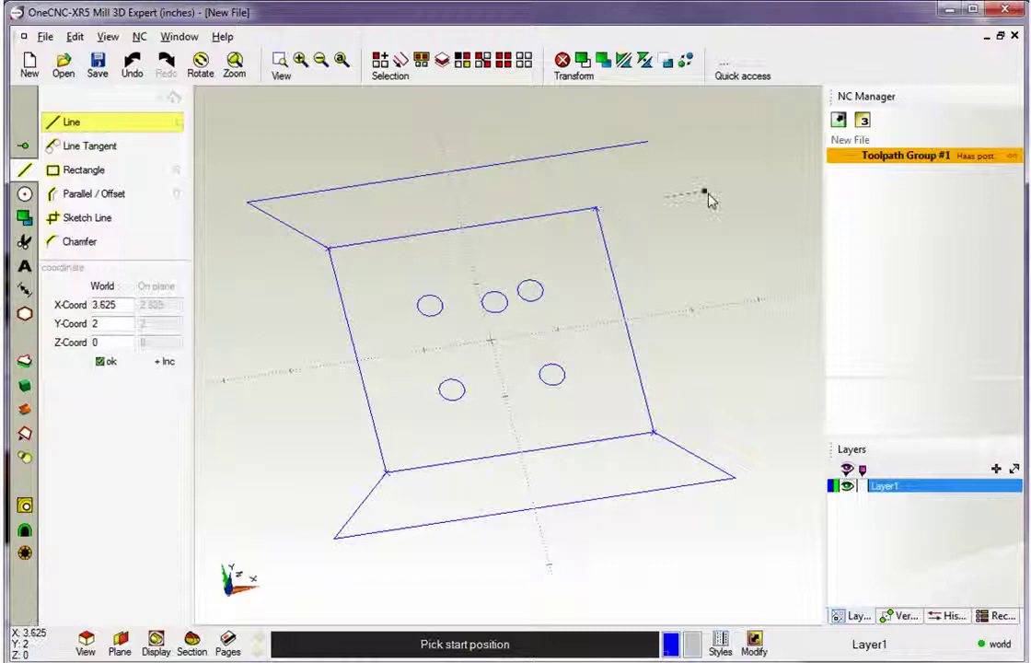
Join the square's top-right corner to (3,3) with an angled line and finish drawing lines.
{"action": "left_click", "coordinate": [597, 209]}
{"action": "left_click", "coordinate": [646, 141]}
{"action": "right_click", "coordinate": [709, 179]}
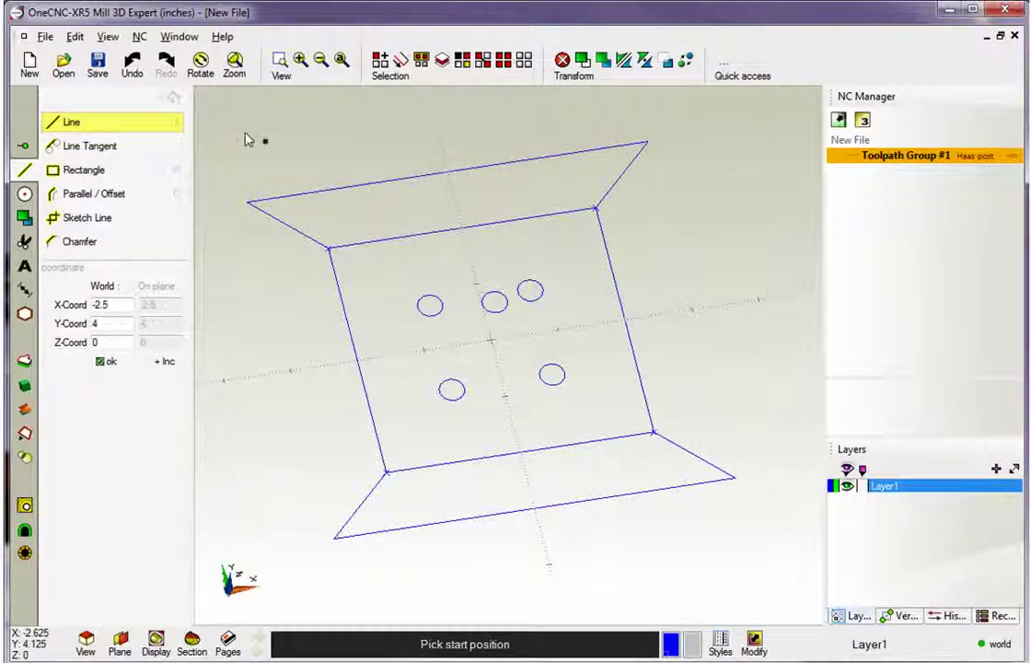
{"action": "left_click", "coordinate": [174, 98]}
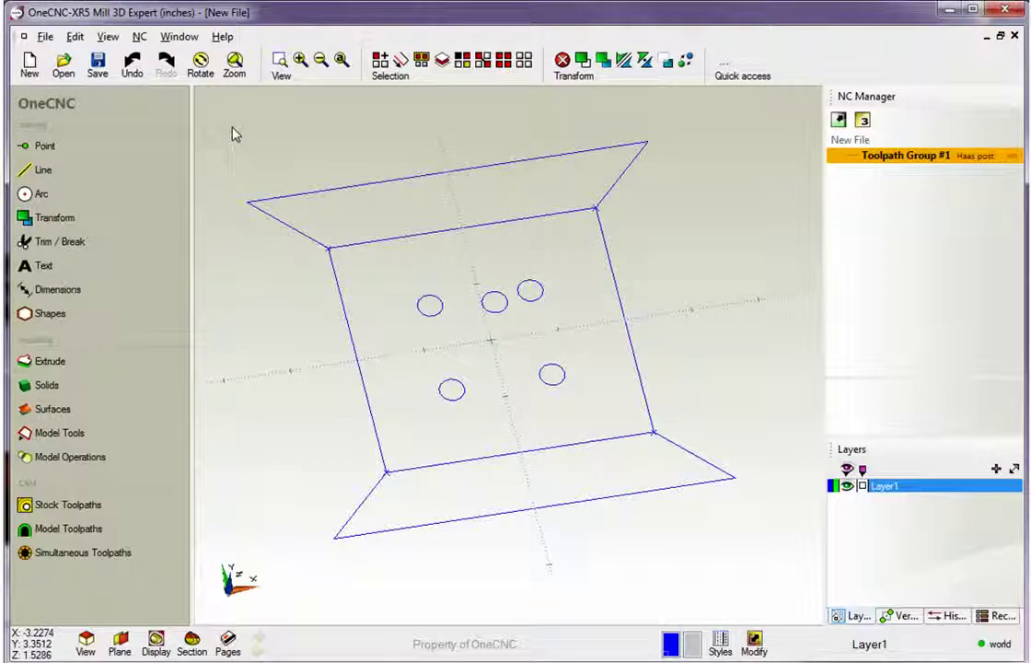